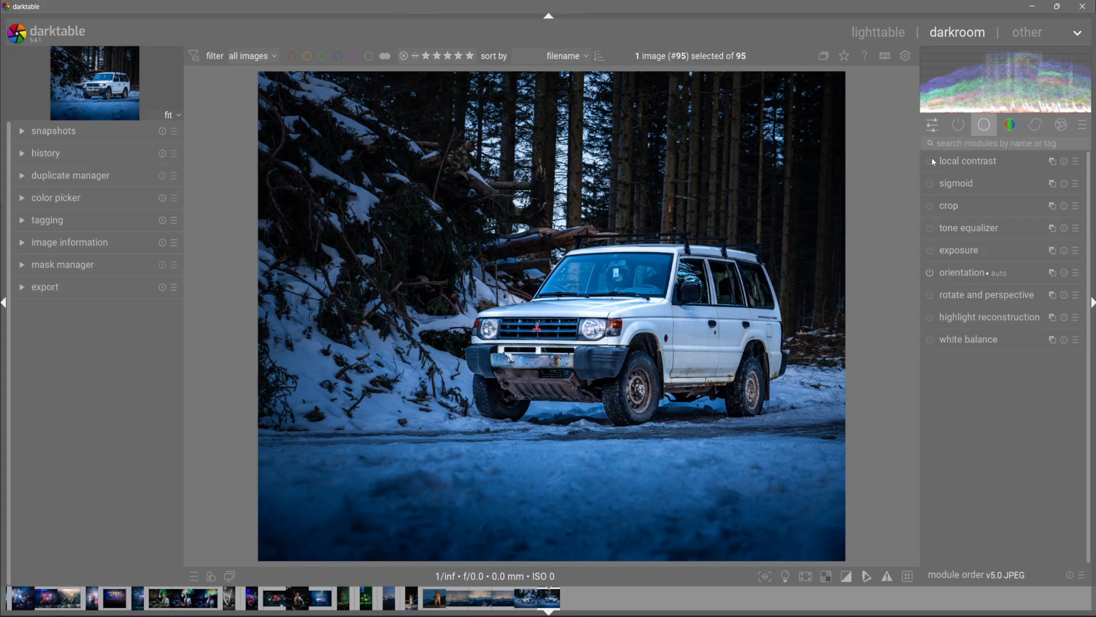
Step: Open the color balance rgb module from the color module group and scroll through its master controls
{"action": "left_click", "coordinate": [1010, 125]}
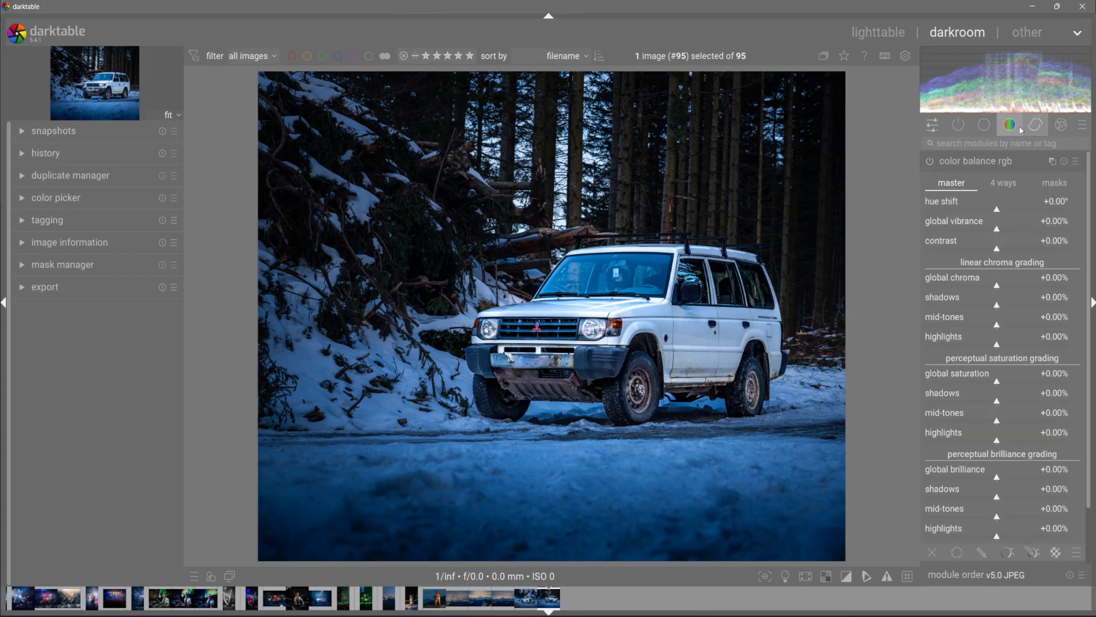
{"action": "left_click", "coordinate": [989, 162]}
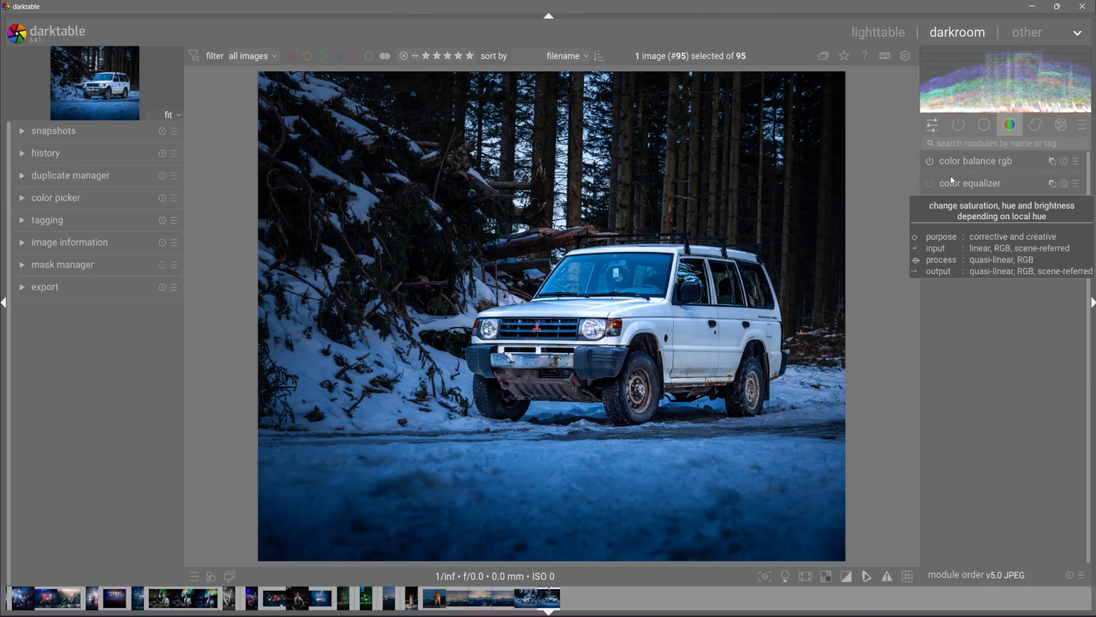
{"action": "left_click", "coordinate": [965, 161]}
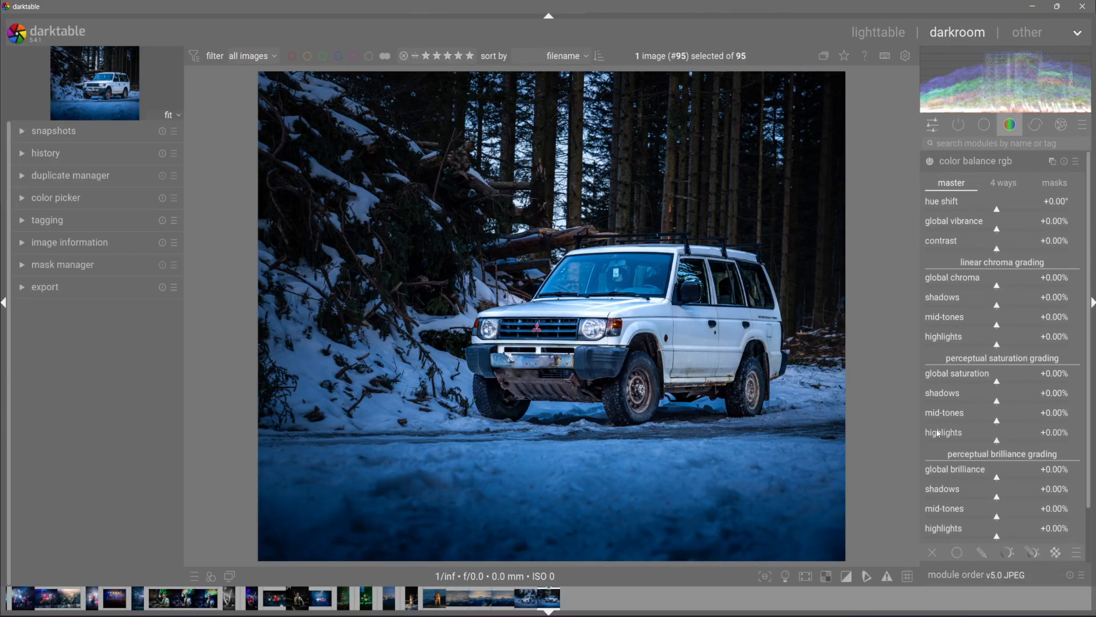
{"action": "scroll", "coordinate": [980, 423], "scroll_direction": "down", "scroll_amount": 1}
{"action": "left_click_drag", "start_coordinate": [1088, 413], "coordinate": [1084, 418]}
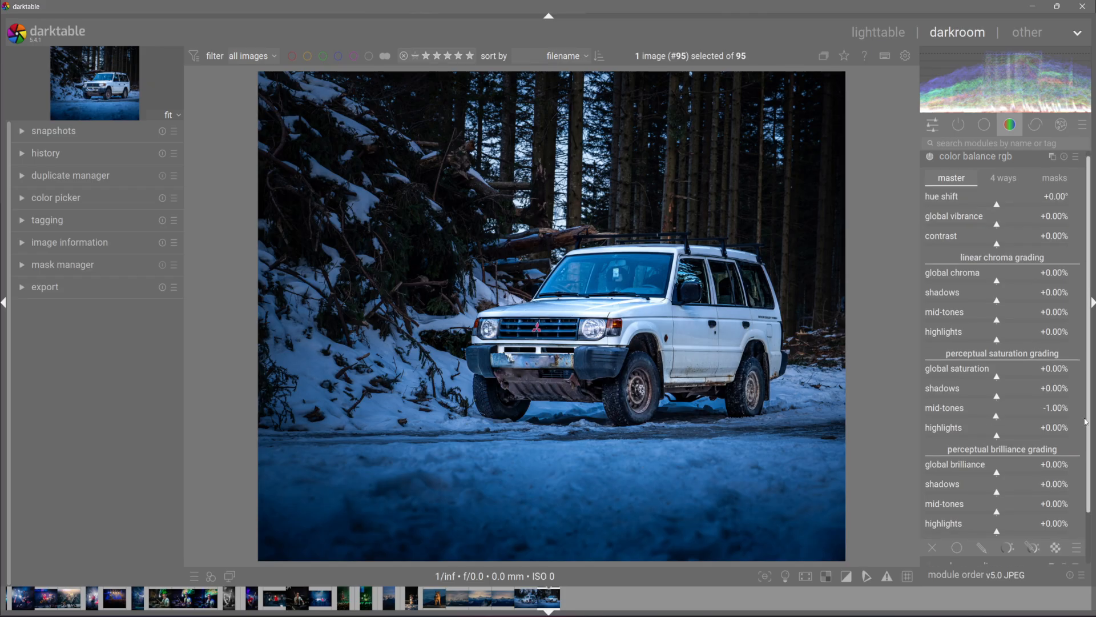
{"action": "scroll", "coordinate": [1086, 422], "scroll_direction": "down", "scroll_amount": 1}
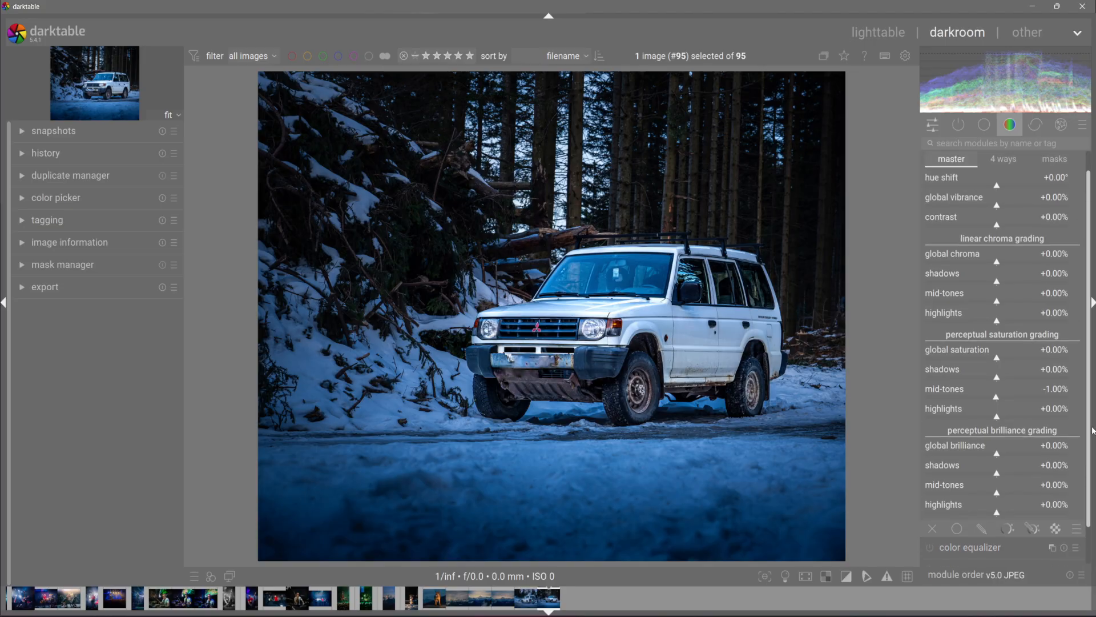
{"action": "scroll", "coordinate": [1092, 431], "scroll_direction": "up", "scroll_amount": 1}
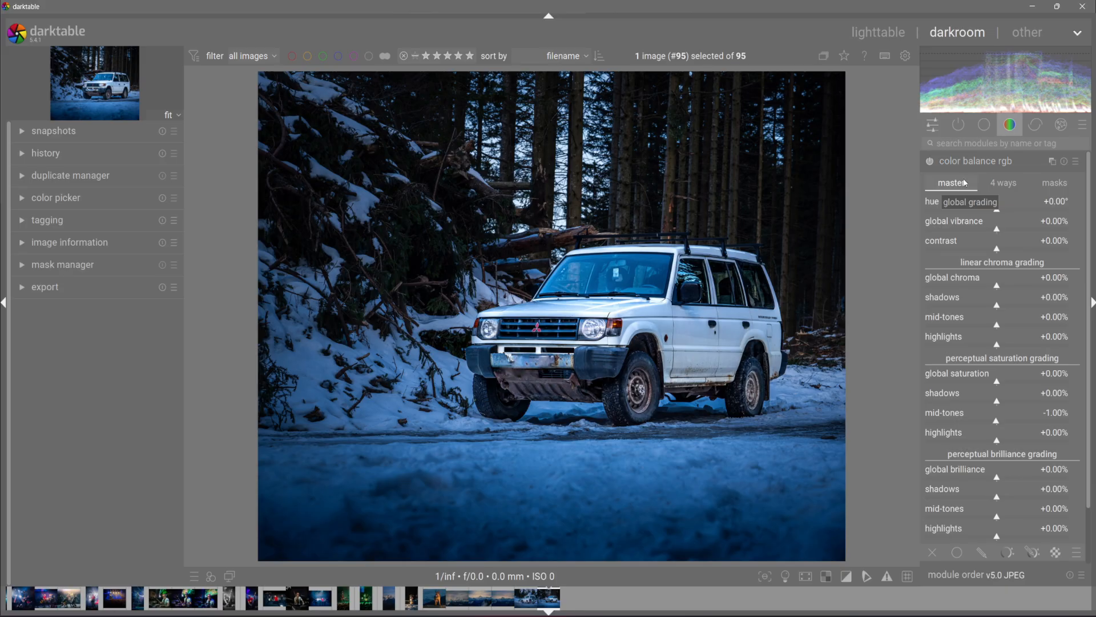
Step: Set color balance rgb hue shift to -0.45°, global vibrance to +2.12% and contrast to -0.12%
{"action": "left_click", "coordinate": [994, 210]}
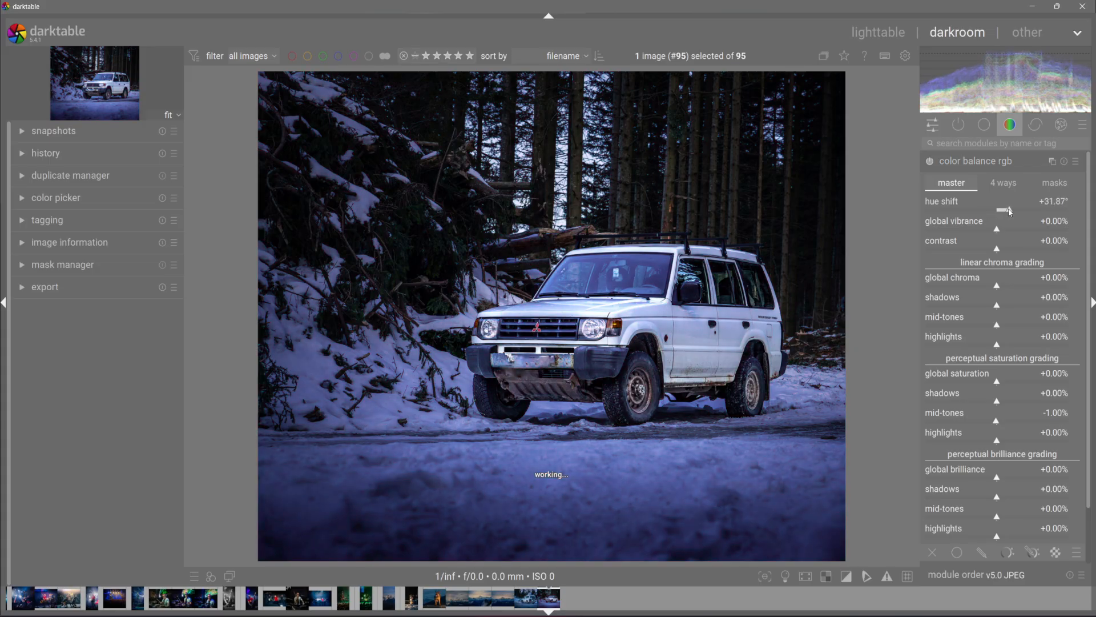
{"action": "left_click_drag", "start_coordinate": [994, 210], "coordinate": [997, 257]}
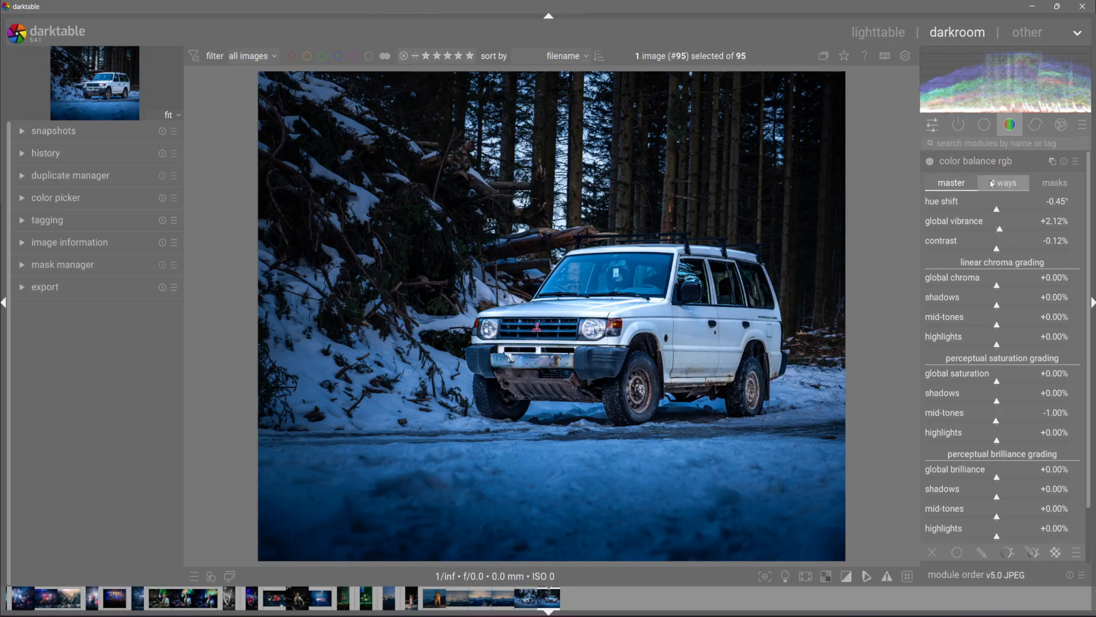
Step: In the 4 ways tab, set shadows lift luminance to +0.75% and its hue to about 130°
{"action": "left_click", "coordinate": [1011, 187]}
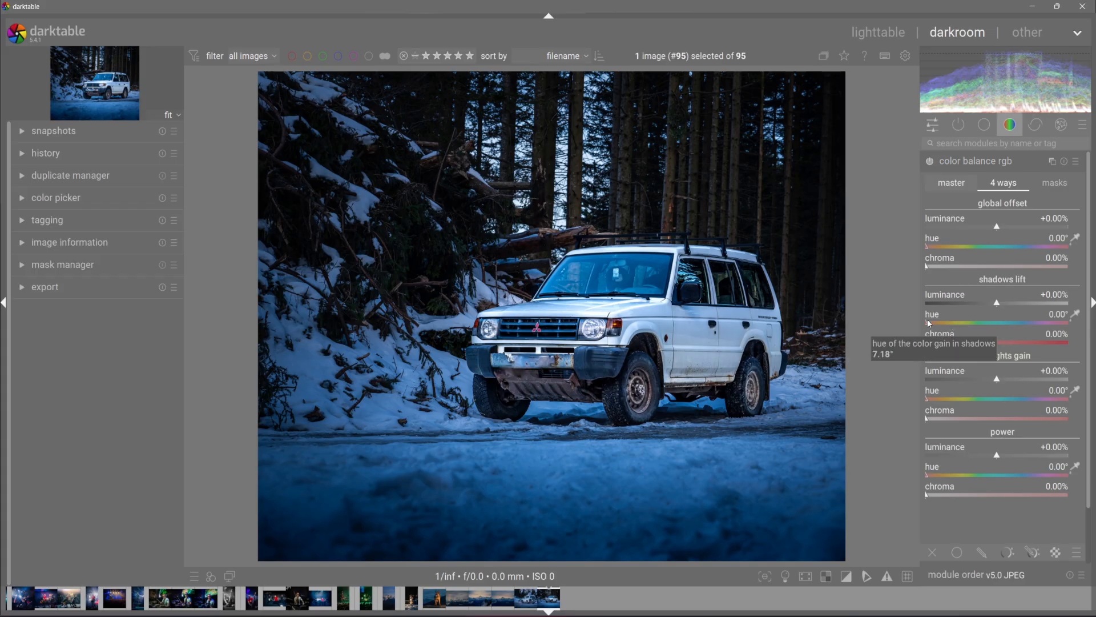
{"action": "left_click_drag", "start_coordinate": [1001, 303], "coordinate": [999, 309]}
{"action": "left_click_drag", "start_coordinate": [923, 323], "coordinate": [981, 323]}
{"action": "left_click_drag", "start_coordinate": [1066, 325], "coordinate": [1041, 326]}
{"action": "left_click_drag", "start_coordinate": [963, 330], "coordinate": [977, 326]}
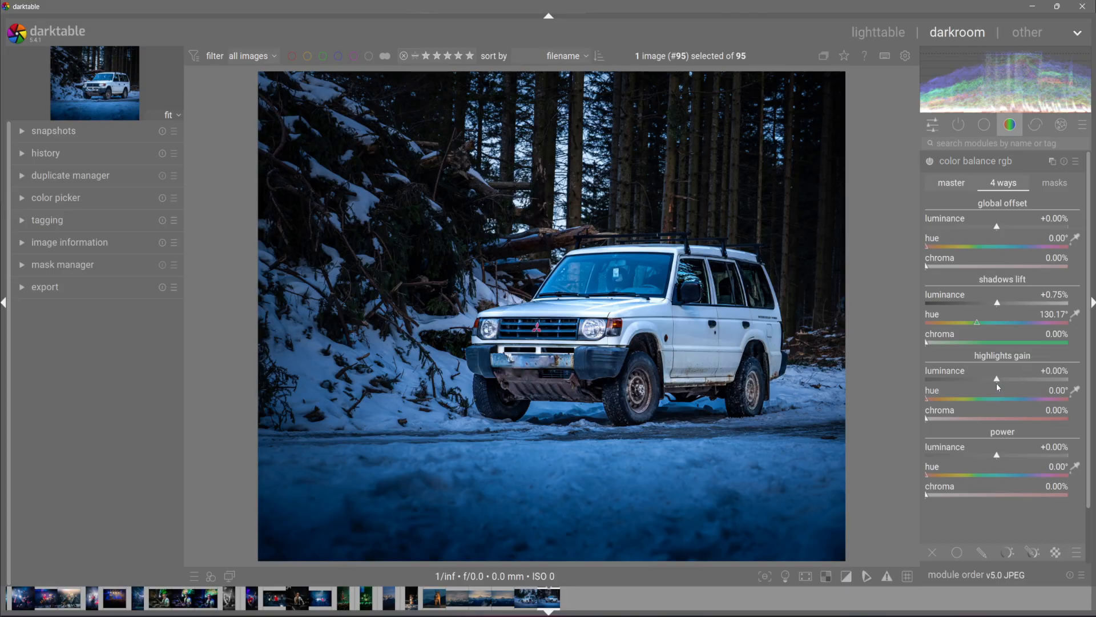
Step: Set highlights gain to luminance -2.12%, hue about 94° and chroma 5.64%, then check the masks tab and return to master
{"action": "left_click_drag", "start_coordinate": [996, 382], "coordinate": [964, 426]}
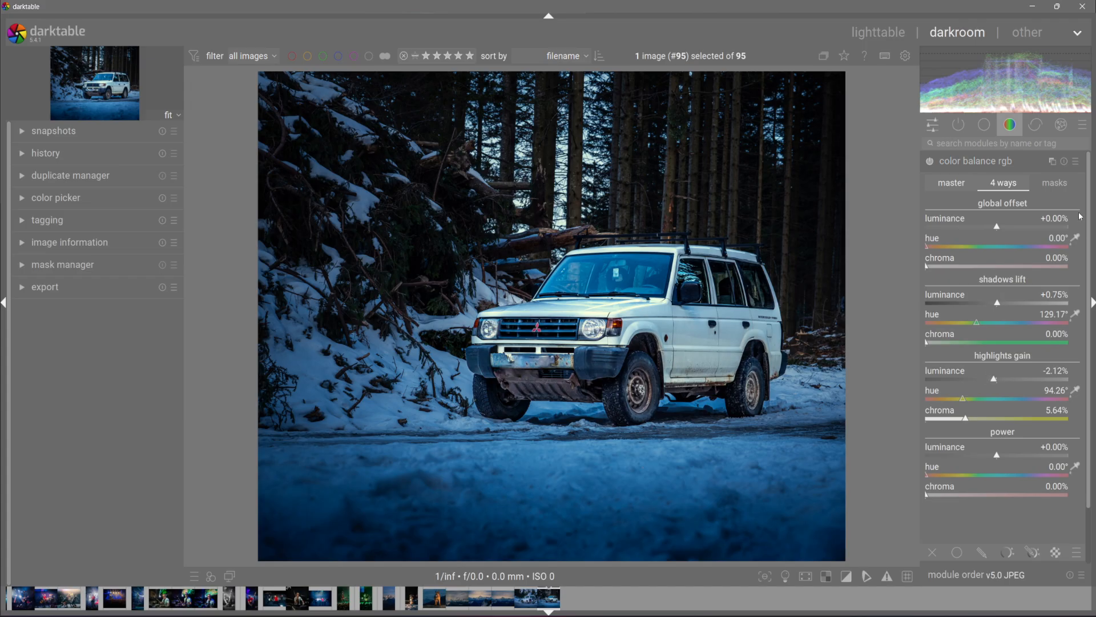
{"action": "left_click", "coordinate": [1066, 187]}
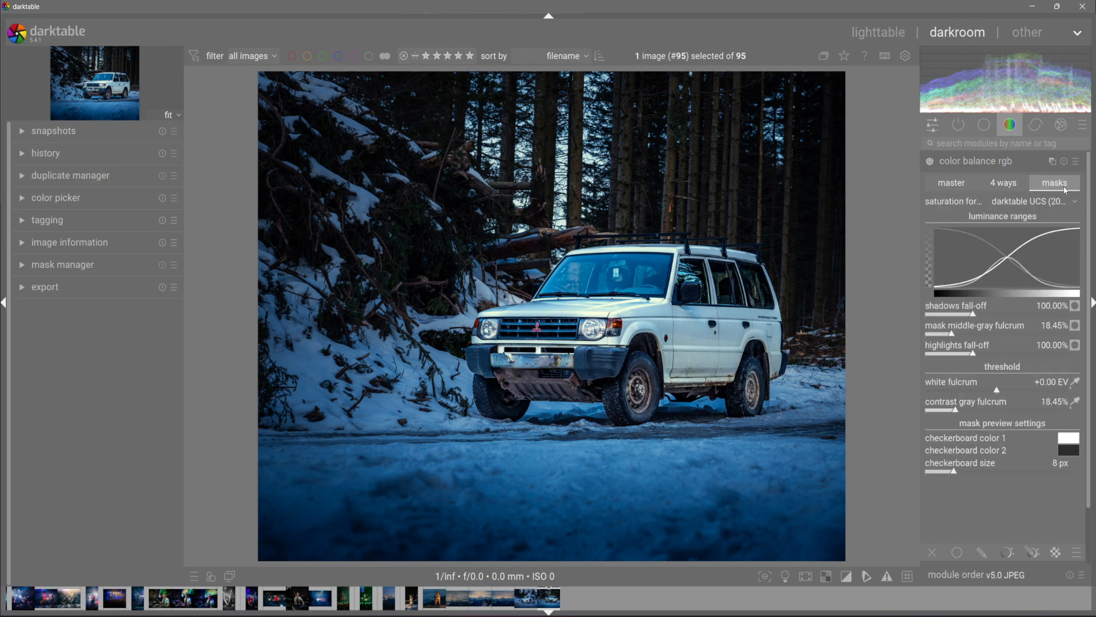
{"action": "left_click", "coordinate": [941, 183]}
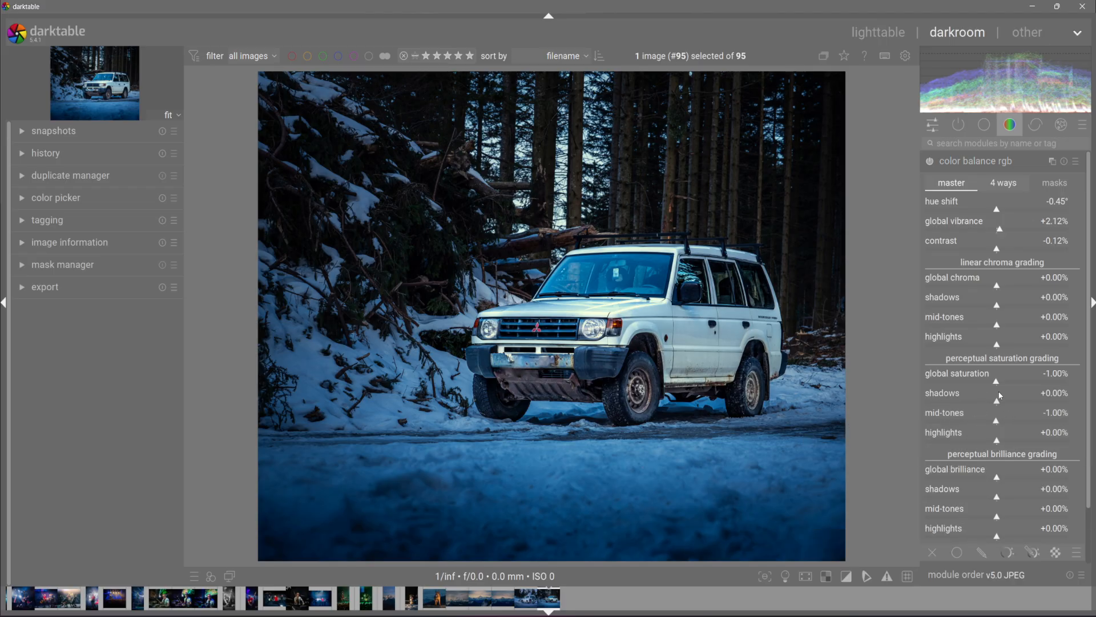
Step: Set perceptual saturation to global -22.69%, shadows +19.20%, mid-tones -6.23%, highlights -17.71%, then collapse color balance rgb
{"action": "mouse_move", "coordinate": [997, 401]}
{"action": "left_mouse_down"}
{"action": "mouse_move", "coordinate": [1014, 403]}
{"action": "mouse_move", "coordinate": [986, 455]}
{"action": "mouse_move", "coordinate": [986, 383]}
{"action": "mouse_move", "coordinate": [972, 384]}
{"action": "mouse_move", "coordinate": [981, 389]}
{"action": "left_mouse_up"}
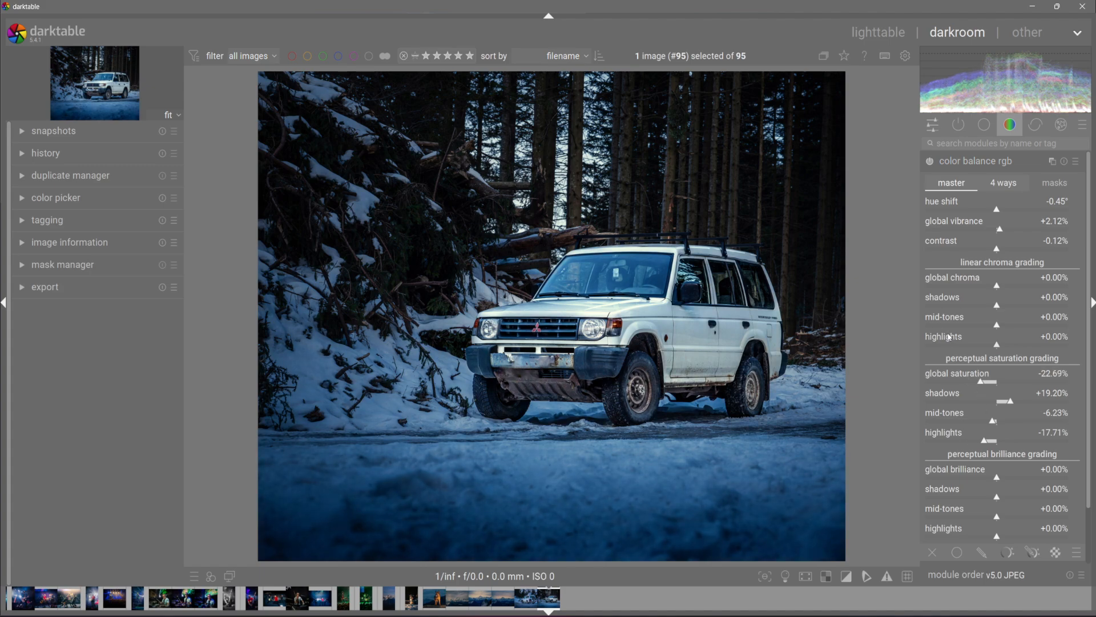
{"action": "left_click", "coordinate": [998, 162]}
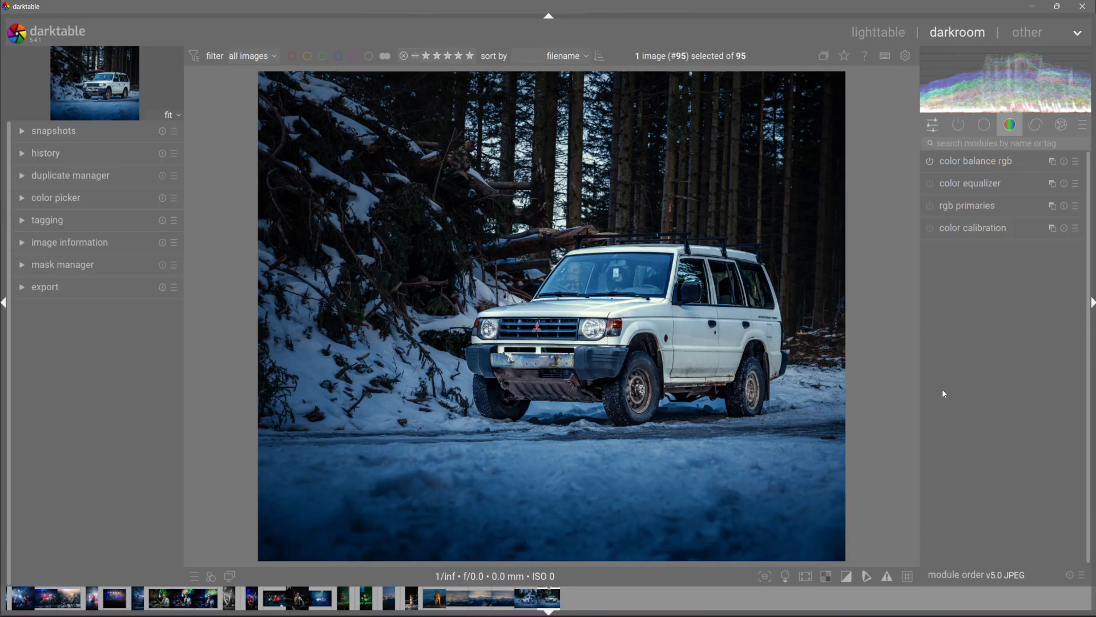
Step: Open the color equalizer and reshape its hue curve by moving several hue nodes up and down
{"action": "left_click", "coordinate": [971, 184]}
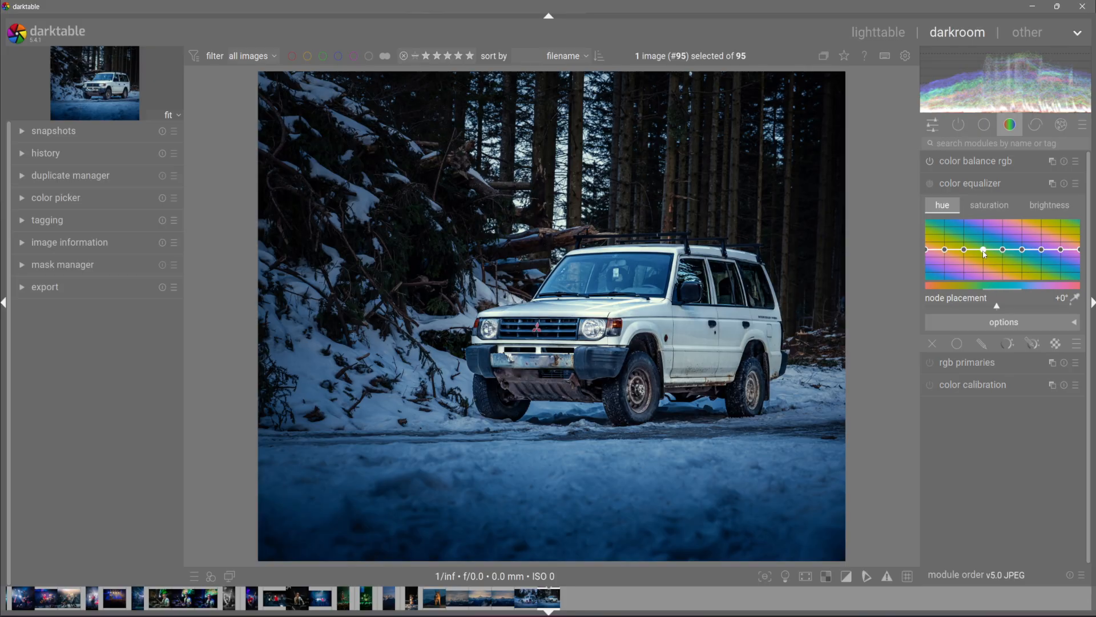
{"action": "left_click_drag", "start_coordinate": [983, 249], "coordinate": [990, 245]}
{"action": "left_click_drag", "start_coordinate": [1002, 250], "coordinate": [965, 238]}
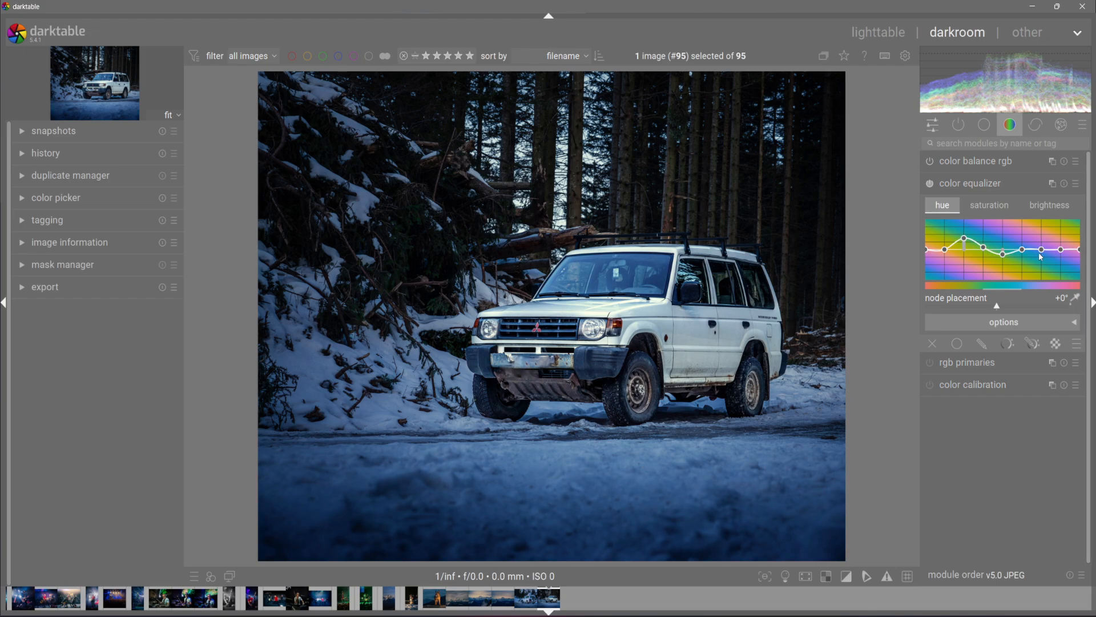
{"action": "mouse_move", "coordinate": [1041, 249]}
{"action": "left_mouse_down"}
{"action": "mouse_move", "coordinate": [1043, 266]}
{"action": "mouse_move", "coordinate": [1023, 254]}
{"action": "mouse_move", "coordinate": [1044, 249]}
{"action": "mouse_move", "coordinate": [1032, 255]}
{"action": "left_mouse_up"}
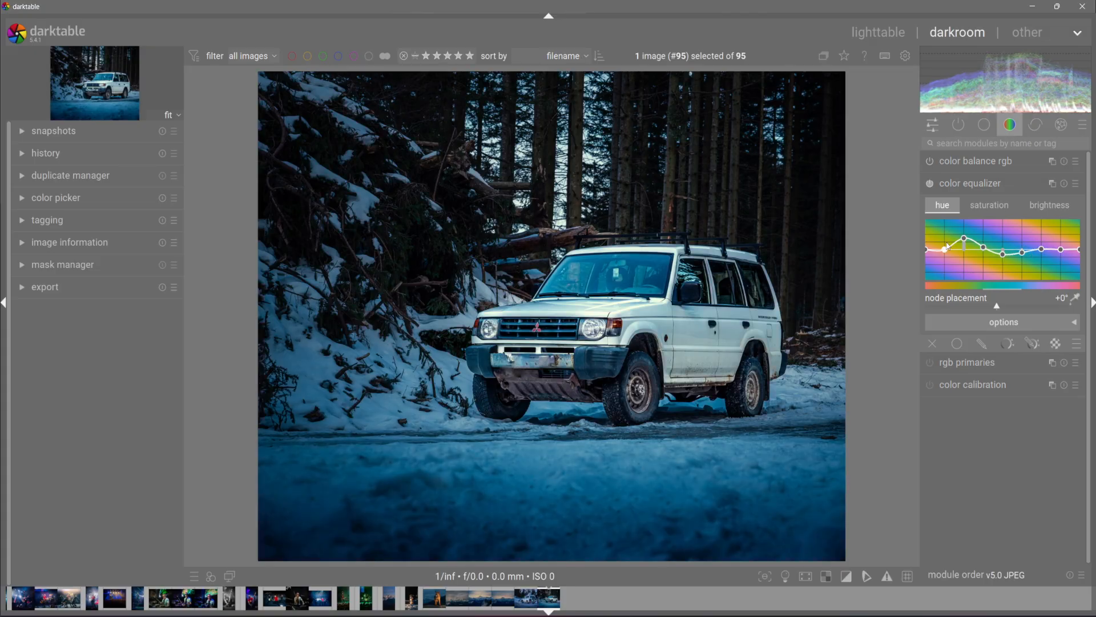
{"action": "left_click_drag", "start_coordinate": [945, 249], "coordinate": [945, 244]}
Step: Raise one node on the color equalizer saturation curve and reshape the brightness curve nodes
{"action": "left_click", "coordinate": [989, 205]}
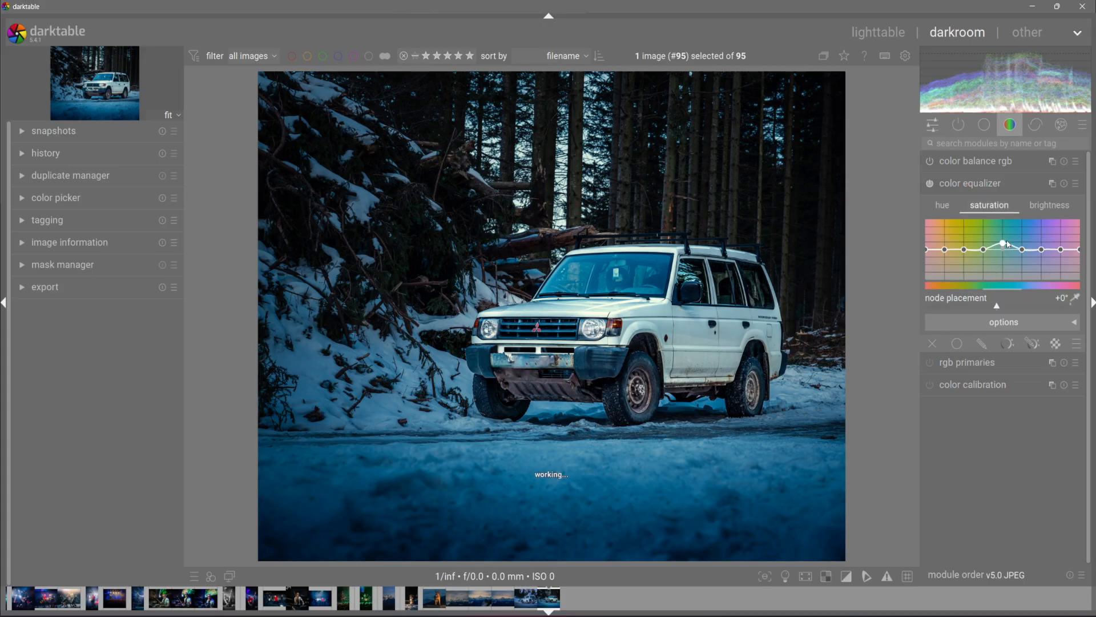
{"action": "left_click_drag", "start_coordinate": [1003, 249], "coordinate": [1024, 248]}
{"action": "left_click", "coordinate": [1049, 207]}
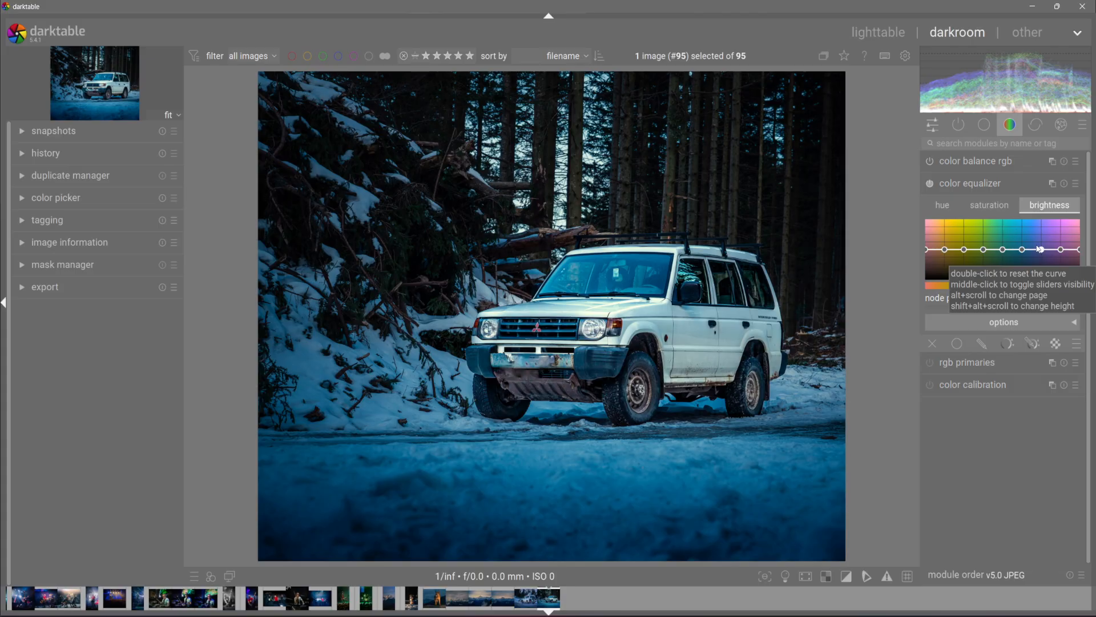
{"action": "left_click_drag", "start_coordinate": [1022, 249], "coordinate": [1061, 242]}
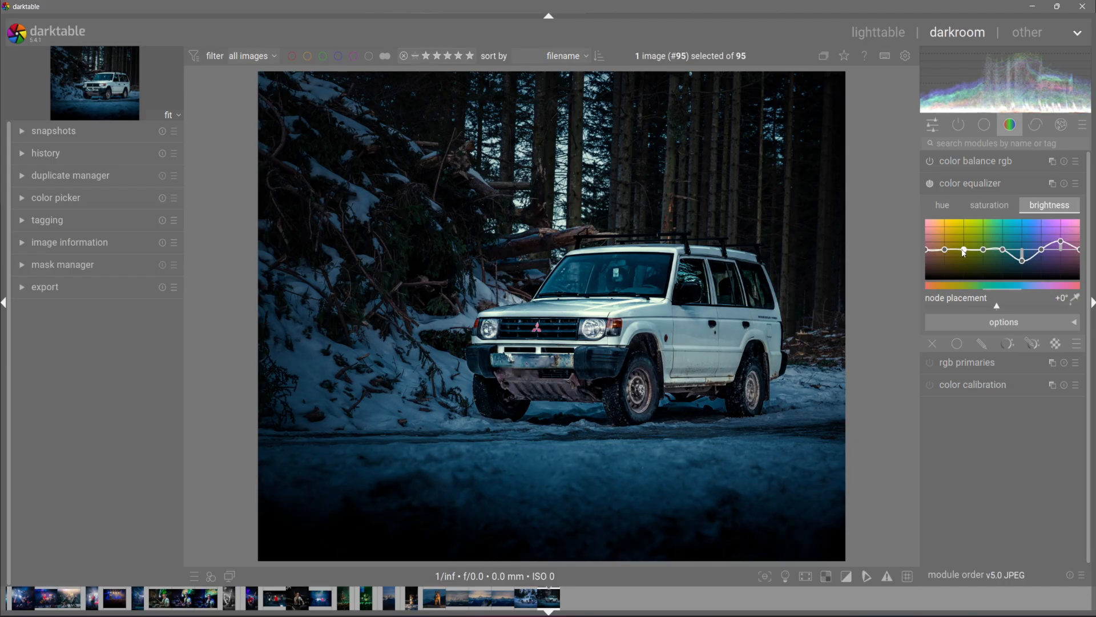
{"action": "left_click_drag", "start_coordinate": [964, 253], "coordinate": [1023, 256]}
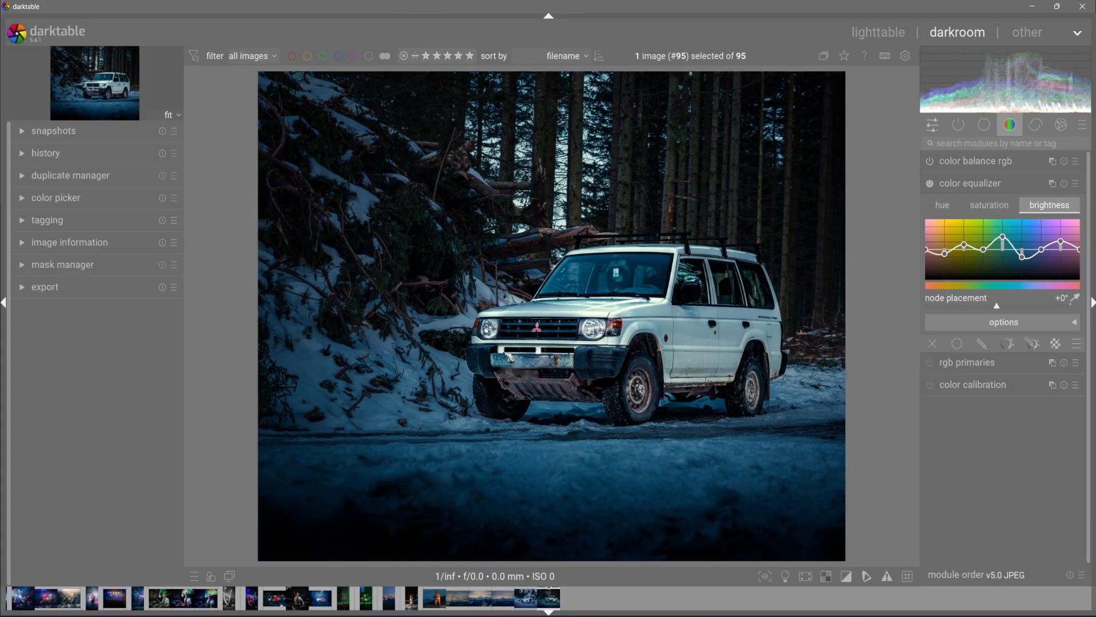
Step: Open rgb primaries and set red hue to +0.1° and green purity to -0.6%
{"action": "left_click", "coordinate": [969, 363]}
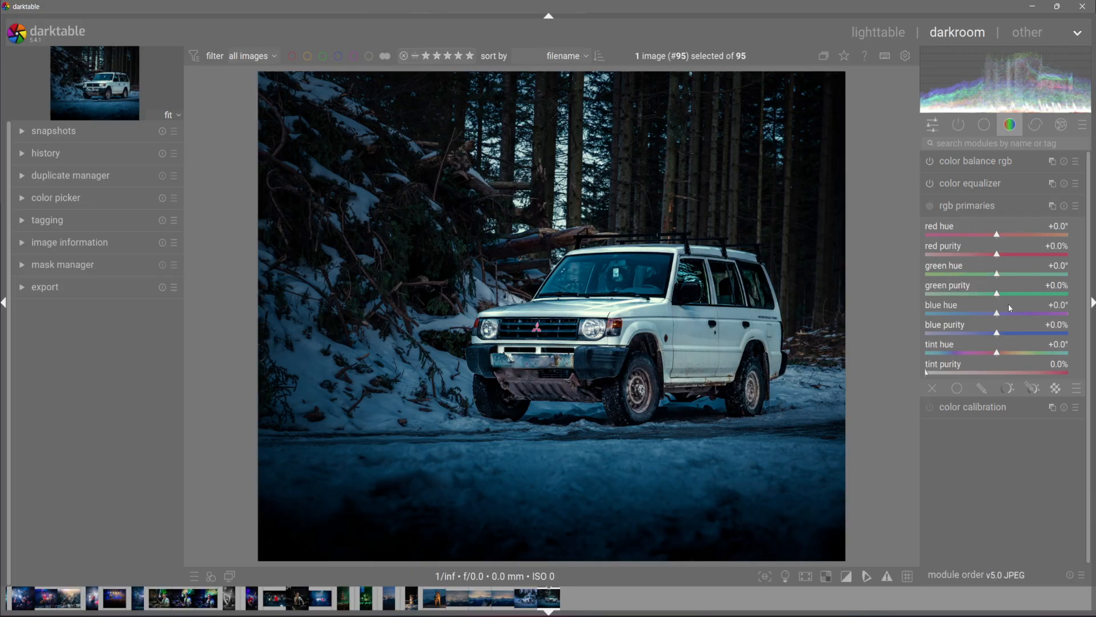
{"action": "mouse_move", "coordinate": [997, 235]}
{"action": "left_mouse_down"}
{"action": "mouse_move", "coordinate": [988, 239]}
{"action": "mouse_move", "coordinate": [1013, 242]}
{"action": "mouse_move", "coordinate": [1002, 243]}
{"action": "left_mouse_up"}
{"action": "mouse_move", "coordinate": [997, 293]}
{"action": "left_mouse_down"}
{"action": "mouse_move", "coordinate": [978, 296]}
{"action": "mouse_move", "coordinate": [996, 298]}
{"action": "left_mouse_up"}
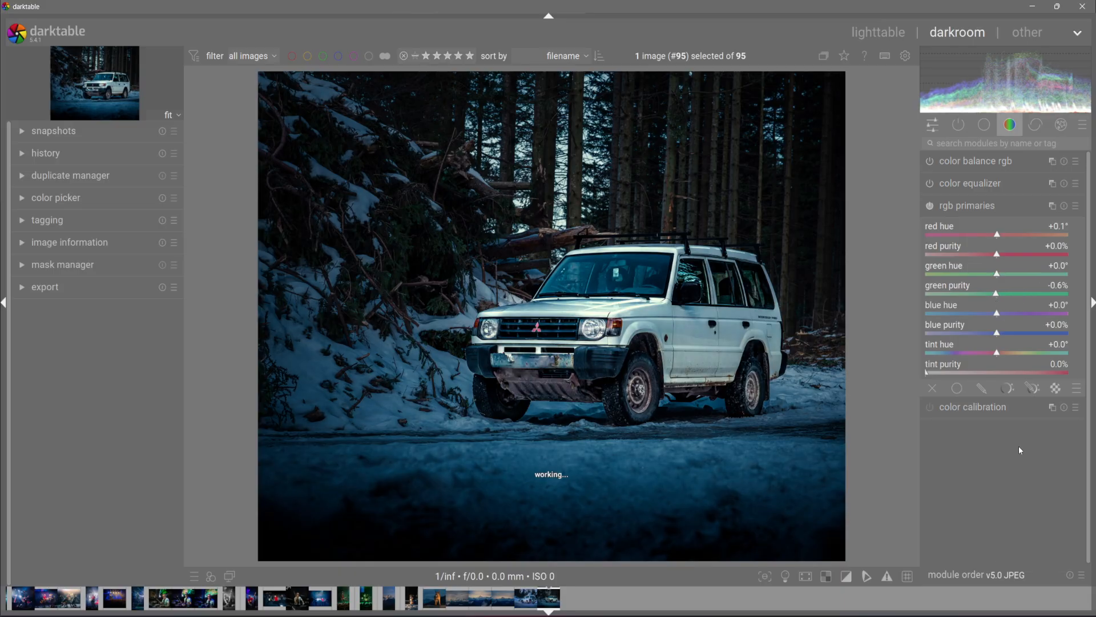